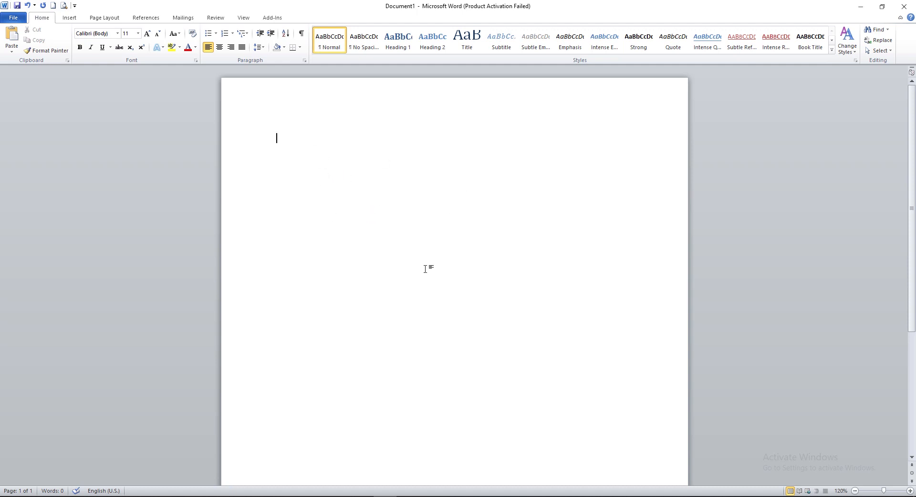
left_click(65, 20)
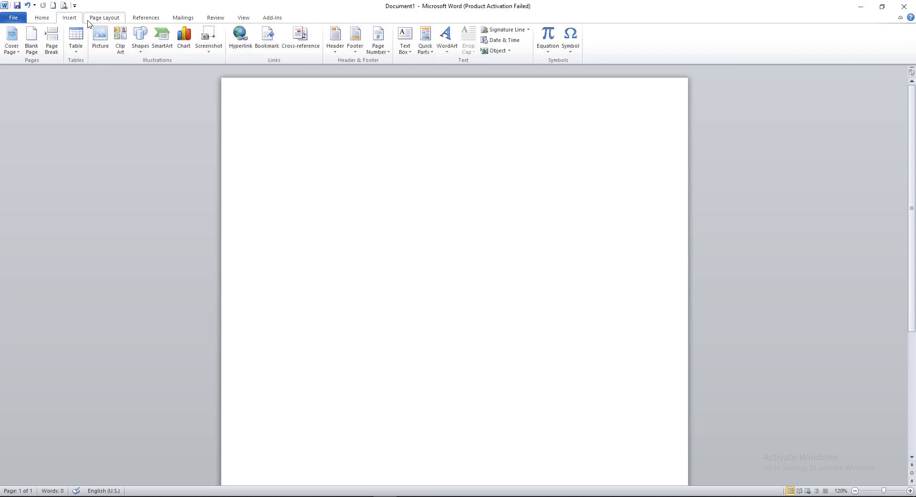
left_click(97, 20)
left_click(152, 20)
left_click(184, 20)
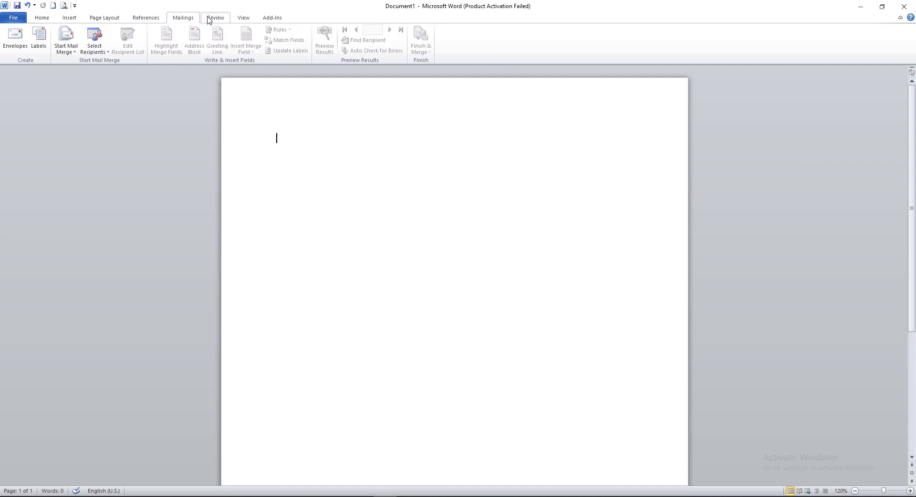
left_click(211, 20)
left_click(244, 19)
left_click(270, 19)
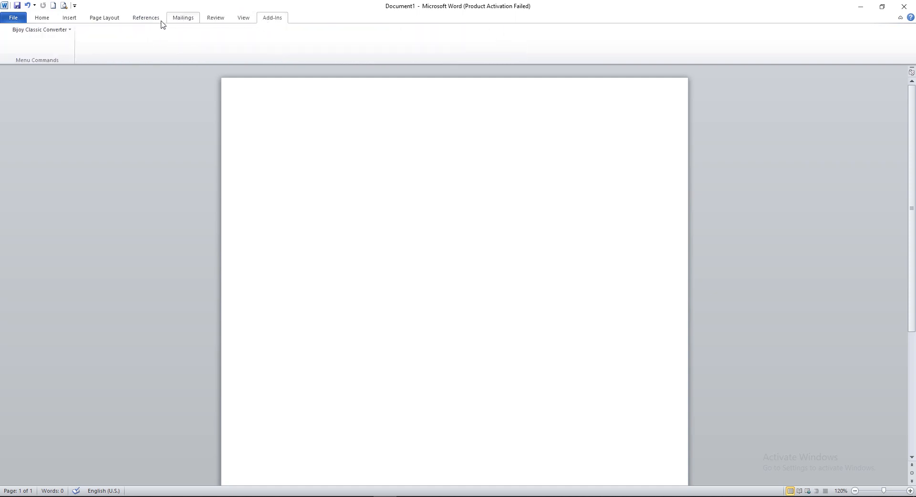
left_click(70, 20)
left_click(41, 18)
Step: Insert an embedded Excel spreadsheet into the blank document
left_click(71, 19)
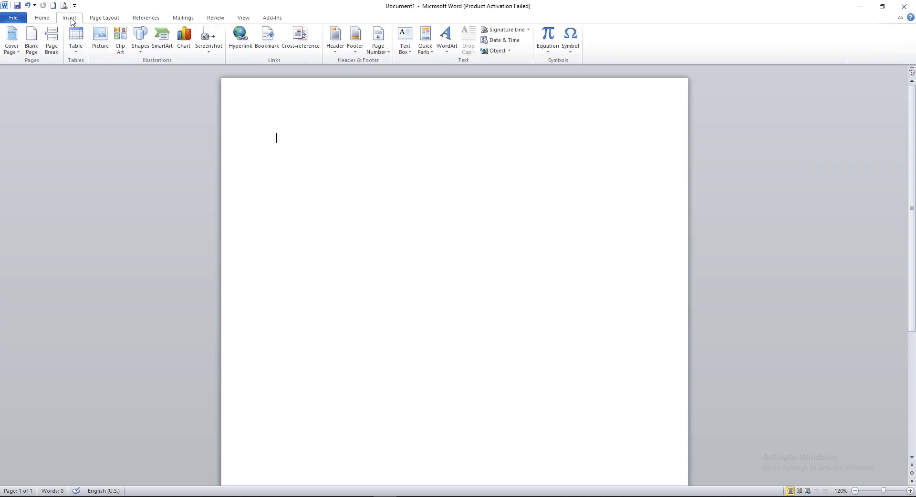
left_click(77, 55)
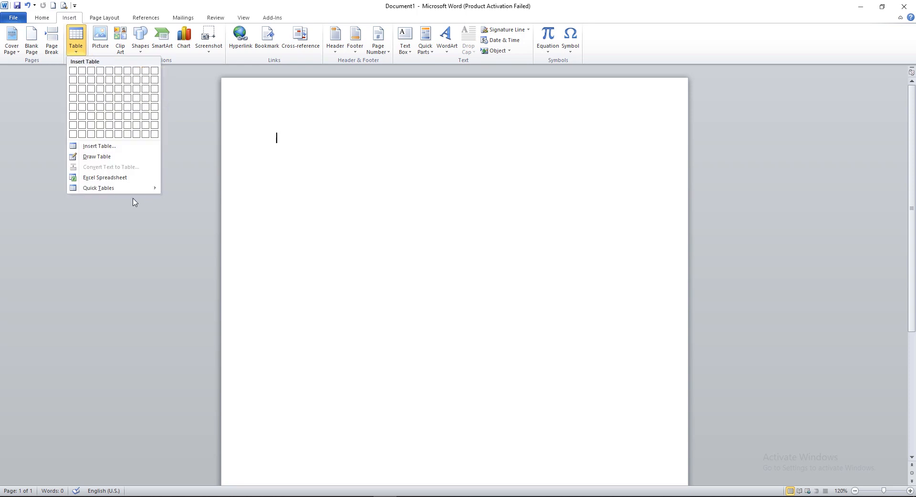
left_click(119, 177)
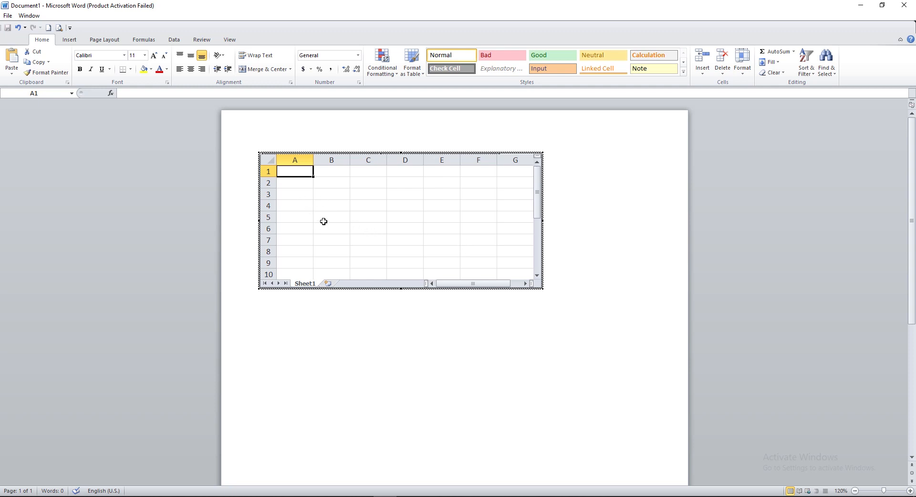
Step: Enter an addition formula in cell B2 that adds 20 and 50
left_click(296, 183)
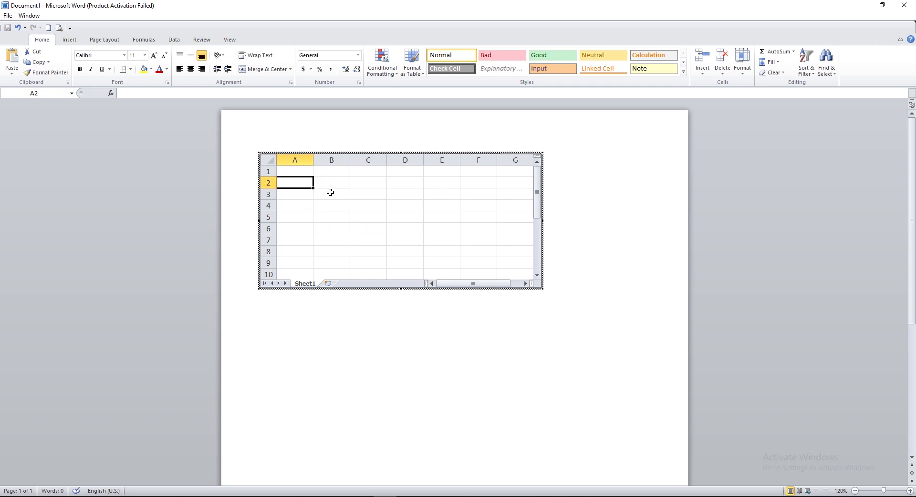
left_click(331, 183)
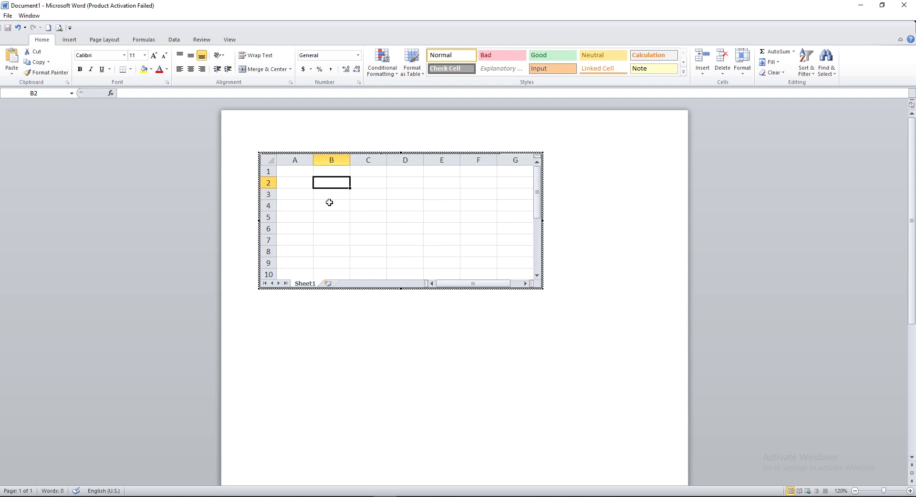
type("+20")
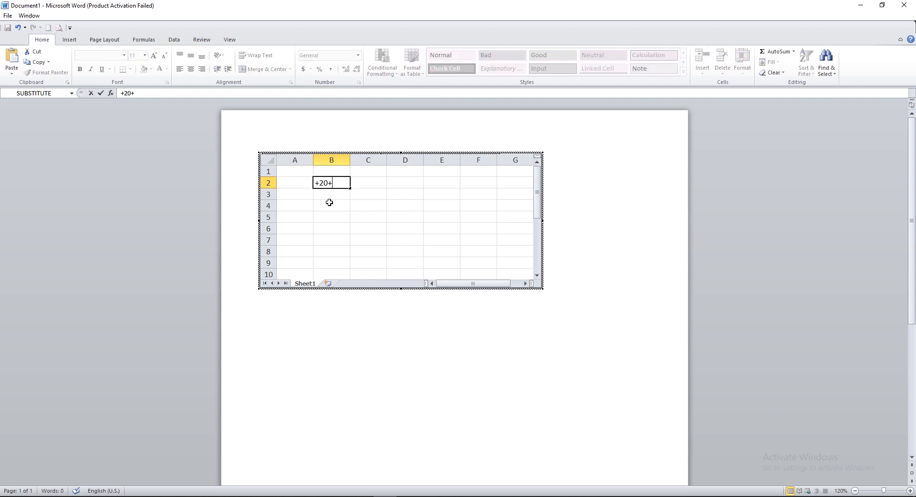
type("+50")
key("Return")
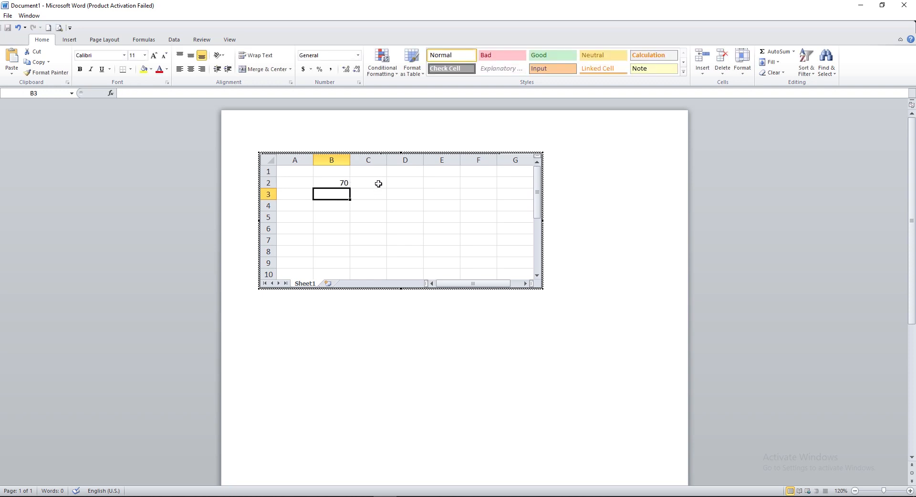
Step: Enter the subtraction formula =50-30 in cell C2
left_click(378, 184)
type("+")
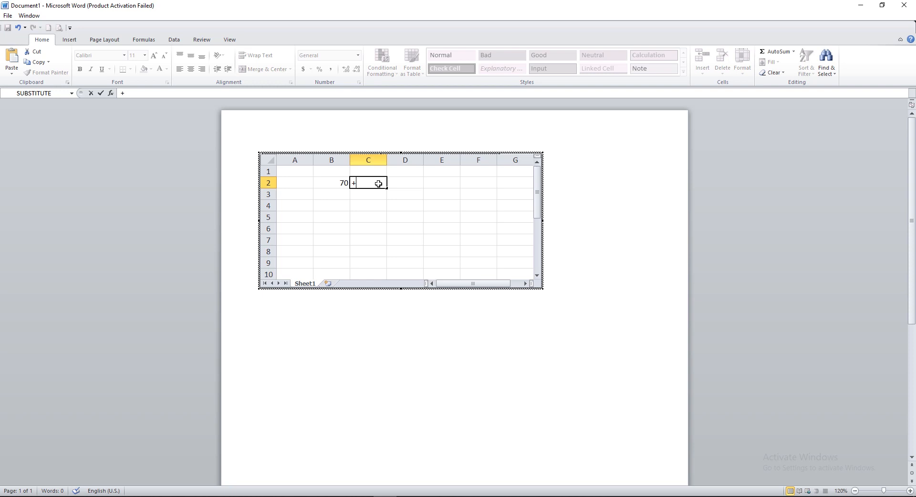
key("Escape")
type("+")
key("Escape")
type("=50-30")
key("Return")
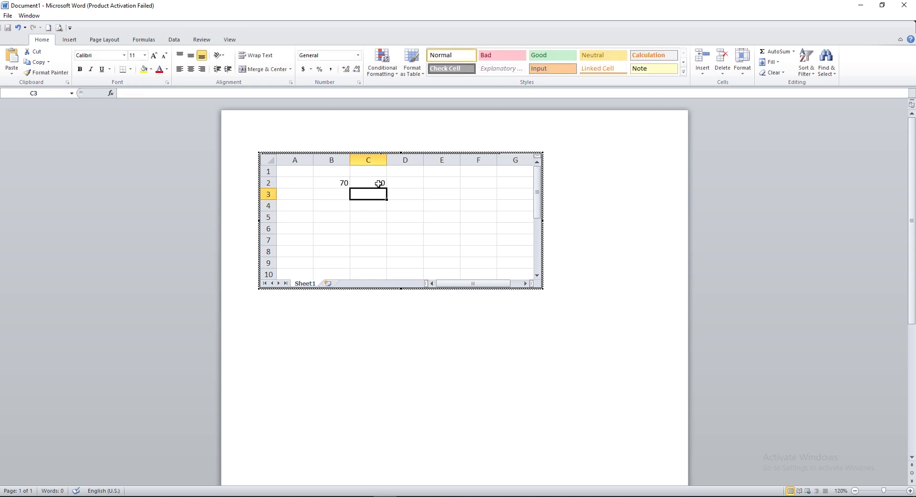
Step: Enter a multiplication formula in cell D2 that multiplies 70 by 3
double_click(412, 182)
type("+")
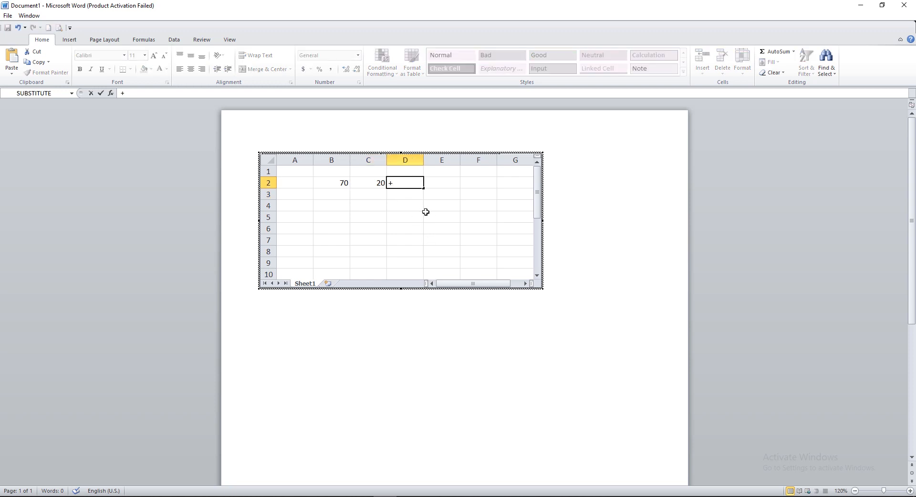
type("7")
key("BackSpace")
key("BackSpace")
key("Return")
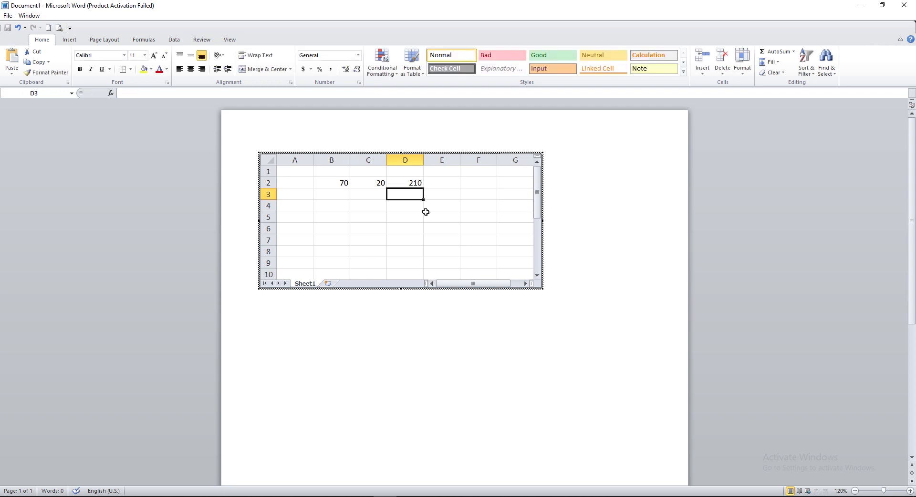
Step: Enter a division formula in cell E2 that divides 20 by 4
left_click(341, 184)
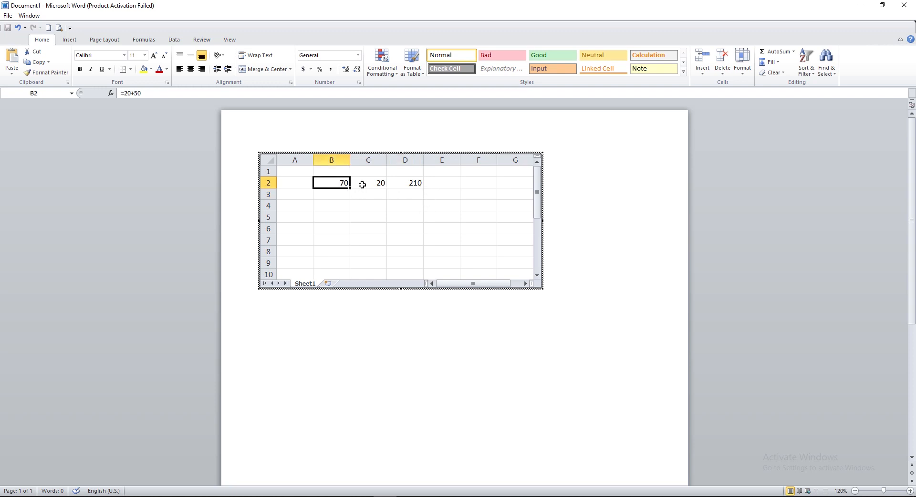
left_click(365, 183)
left_click(407, 182)
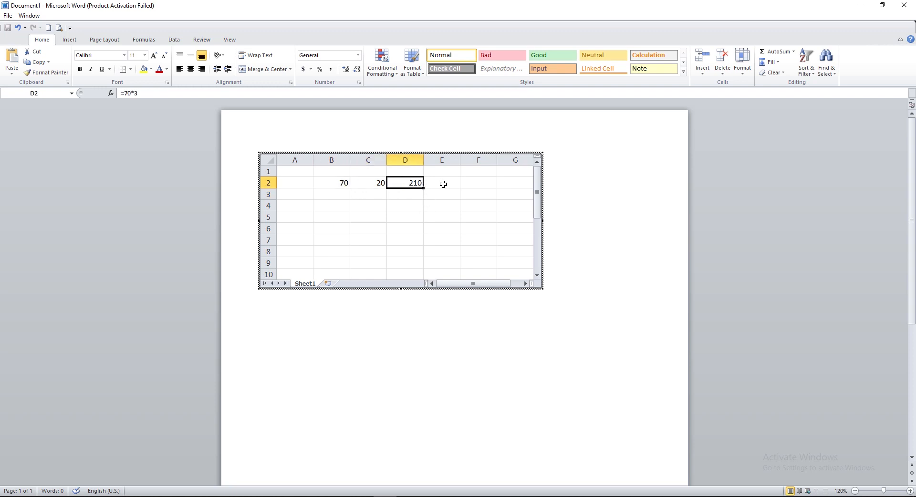
left_click(445, 184)
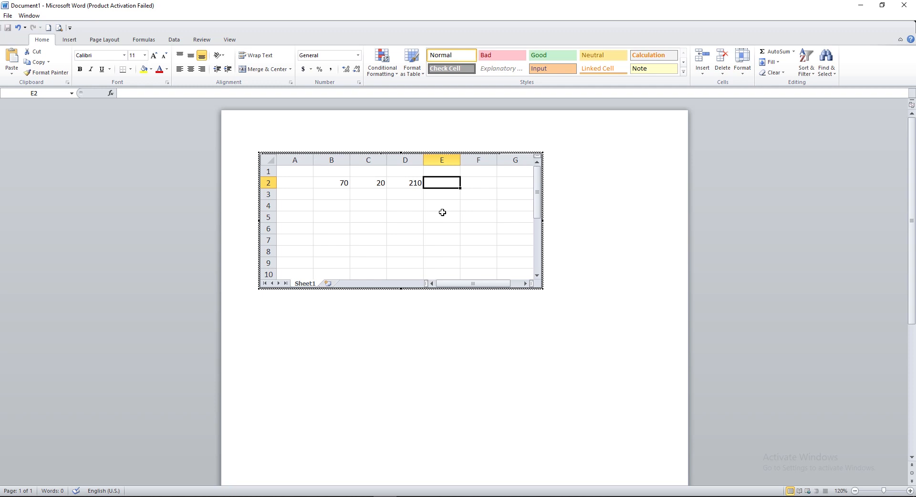
type("+")
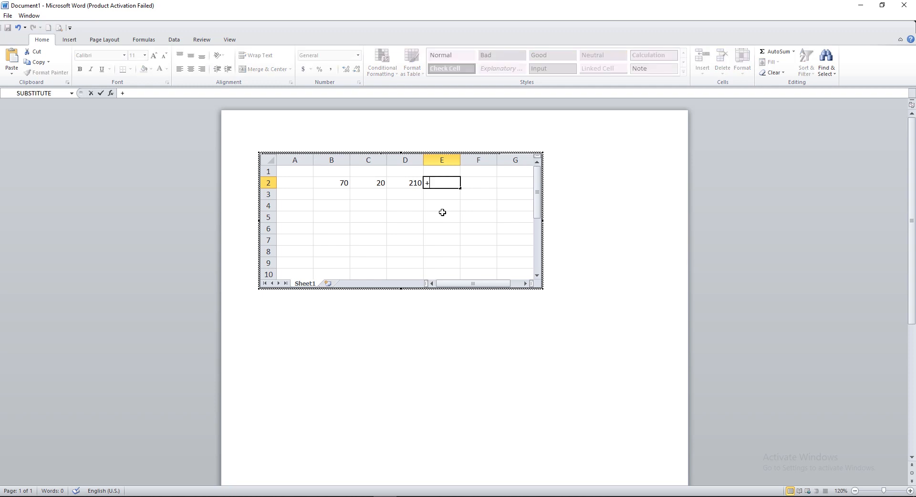
type("20/4")
key("Return")
Step: Review the formulas behind the four results in cells B2 to E2
left_click(438, 184)
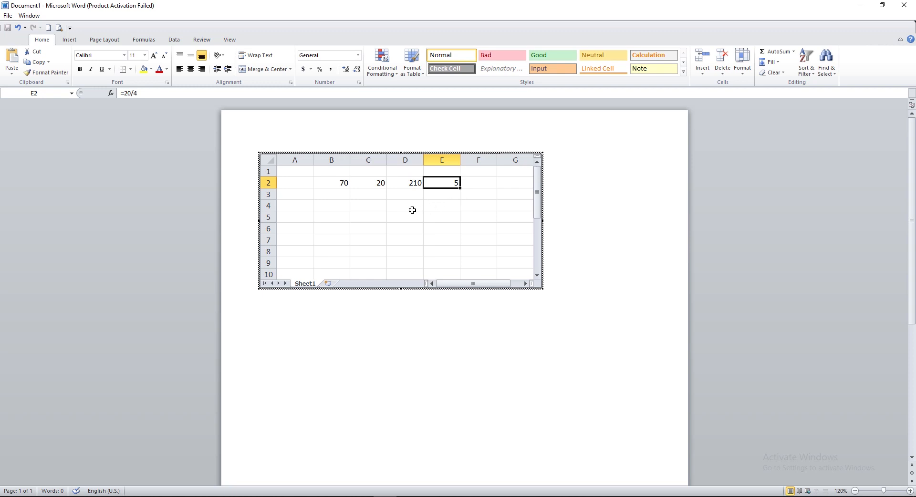
left_click(332, 185)
left_click(365, 184)
left_click(409, 183)
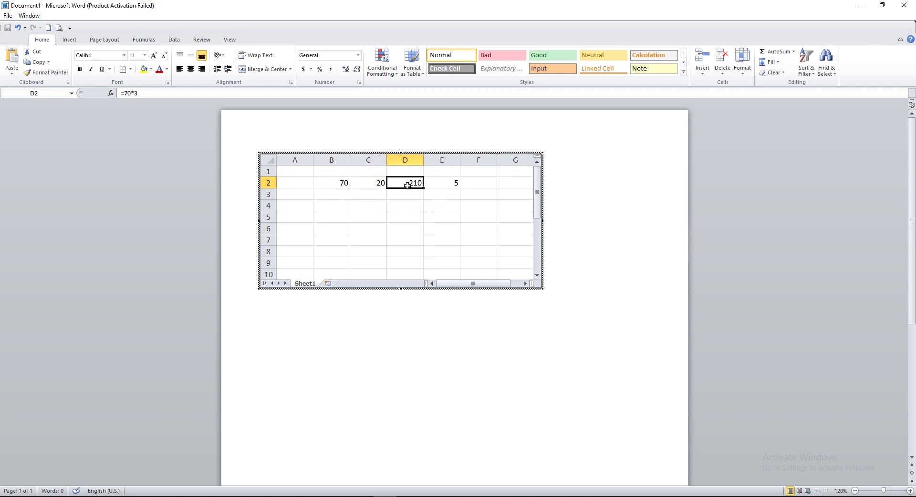
left_click(443, 186)
left_click(415, 229)
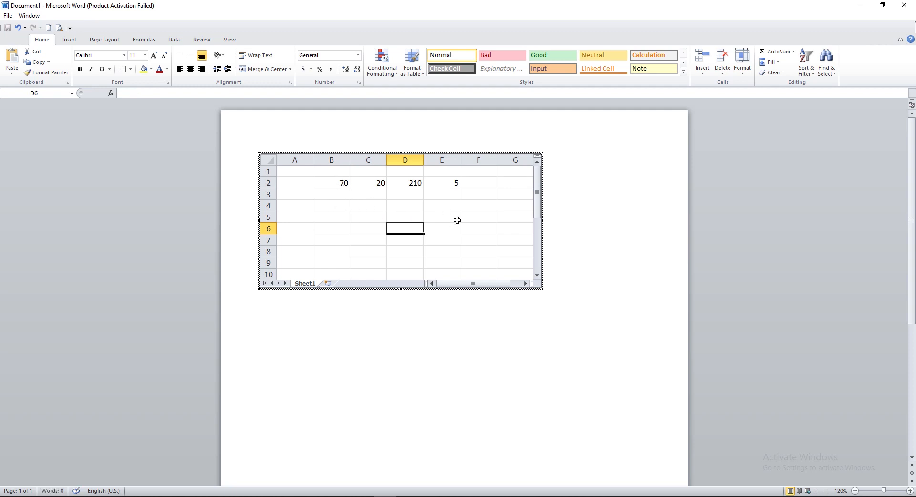
left_click_drag(331, 184, 463, 184)
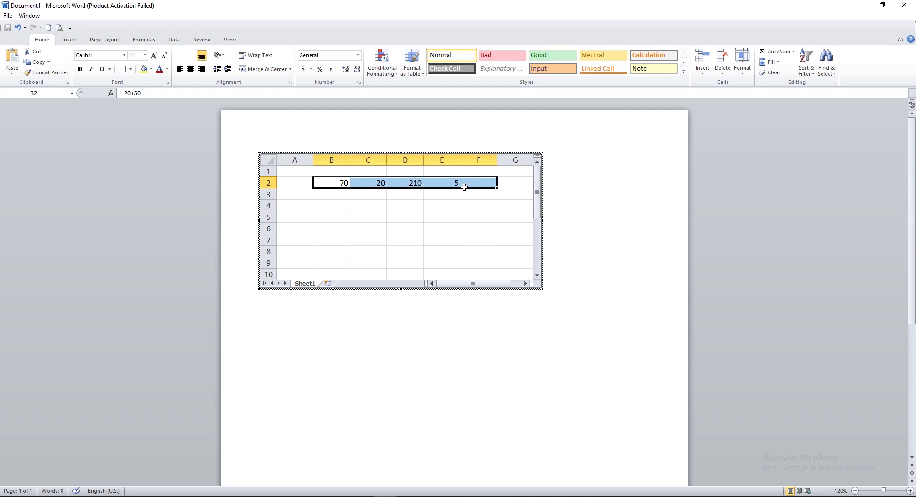
left_click(409, 224)
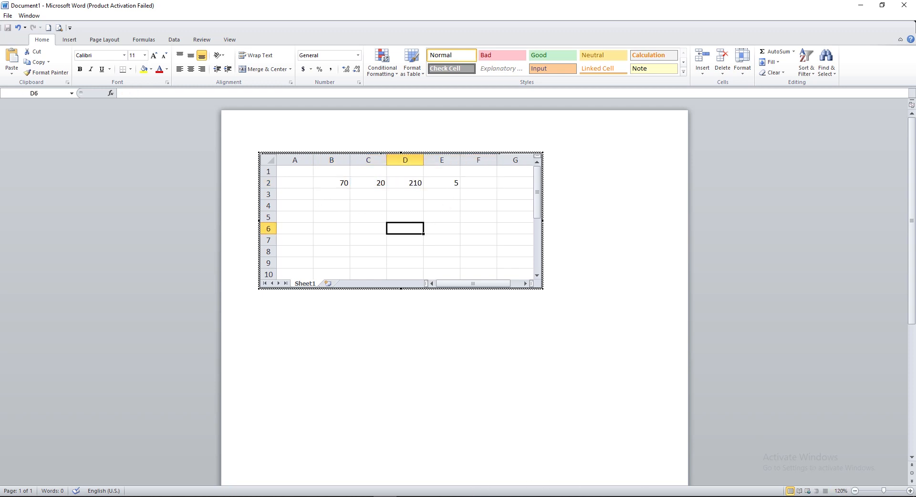
left_click(385, 496)
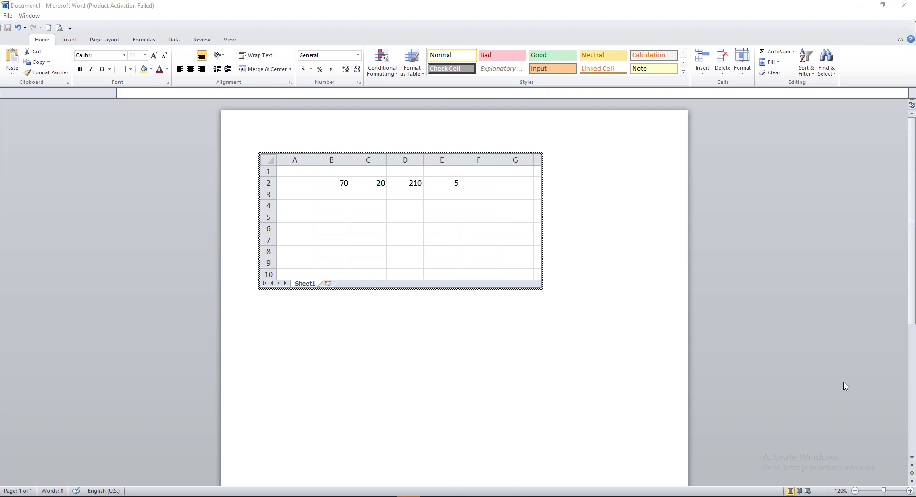
left_click(344, 206)
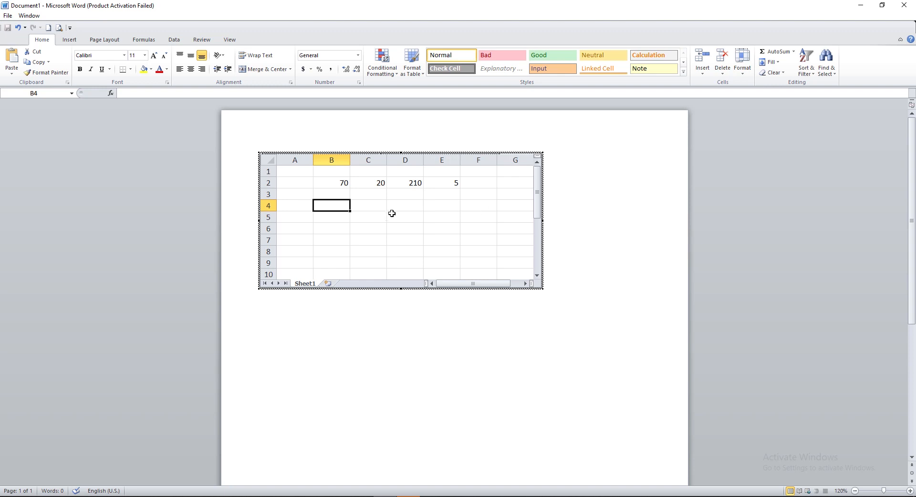
left_click(385, 201)
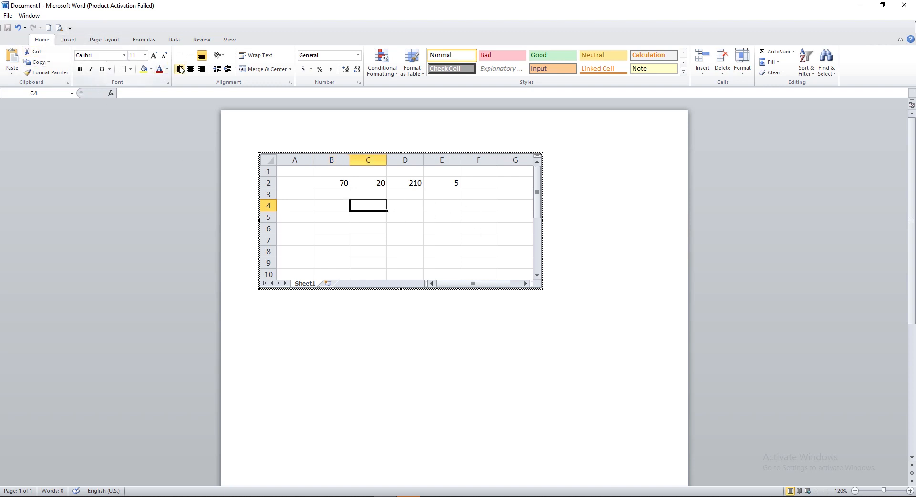
left_click(70, 40)
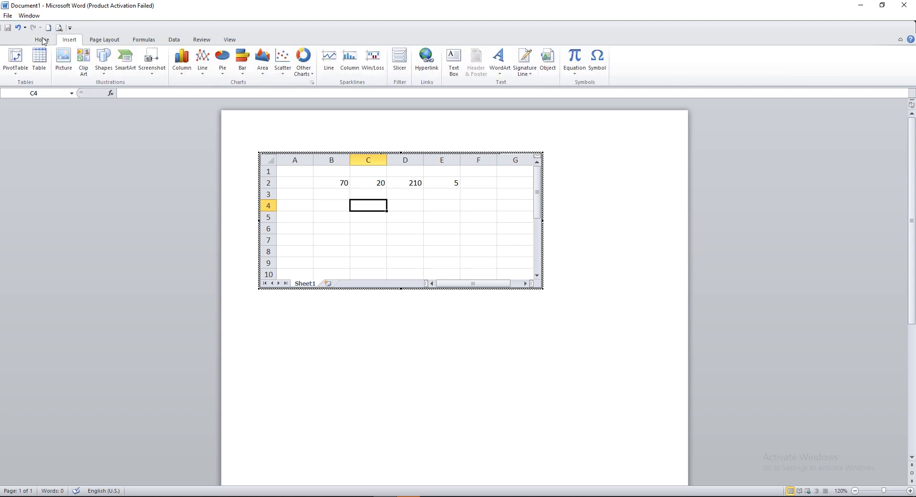
left_click(42, 40)
left_click(72, 41)
left_click(91, 42)
left_click(143, 40)
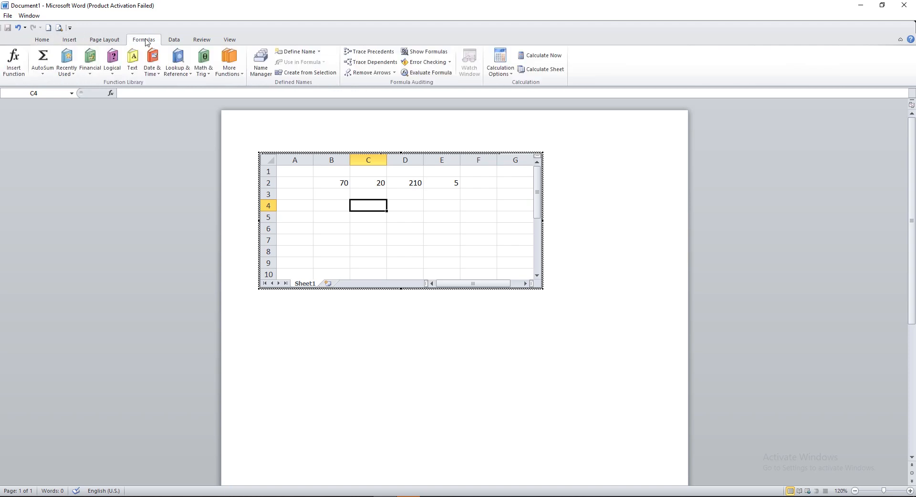
left_click(174, 41)
left_click(197, 43)
left_click(232, 42)
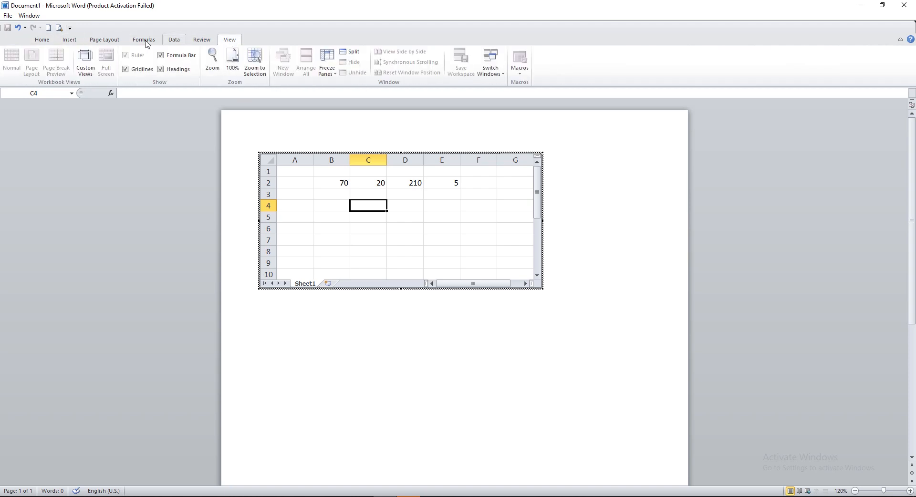
left_click(104, 40)
left_click(70, 41)
left_click(42, 40)
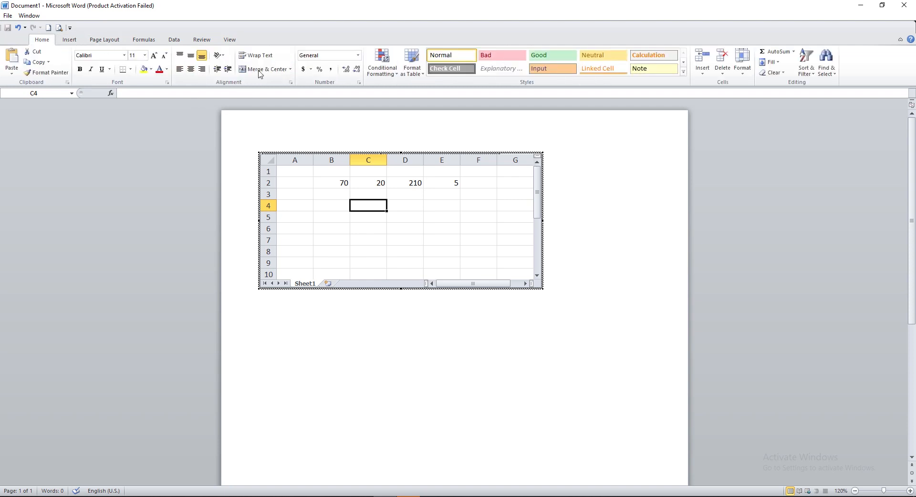
left_click(465, 213)
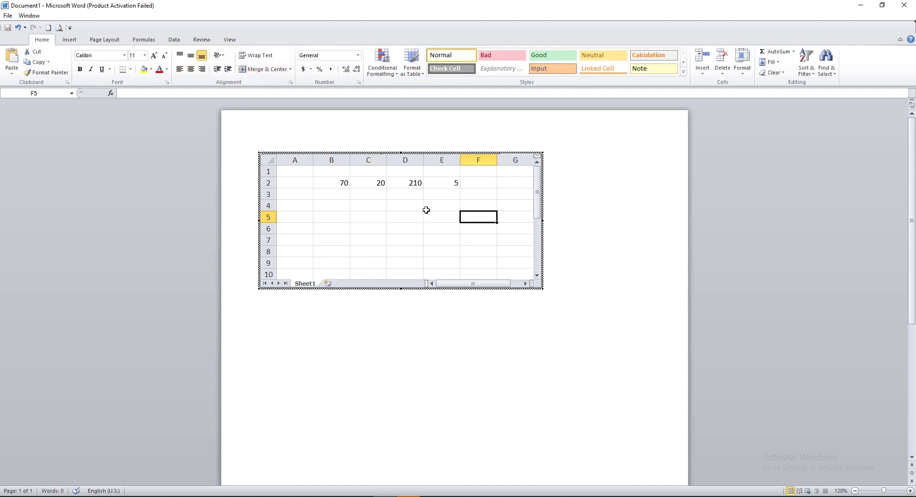
left_click(324, 217)
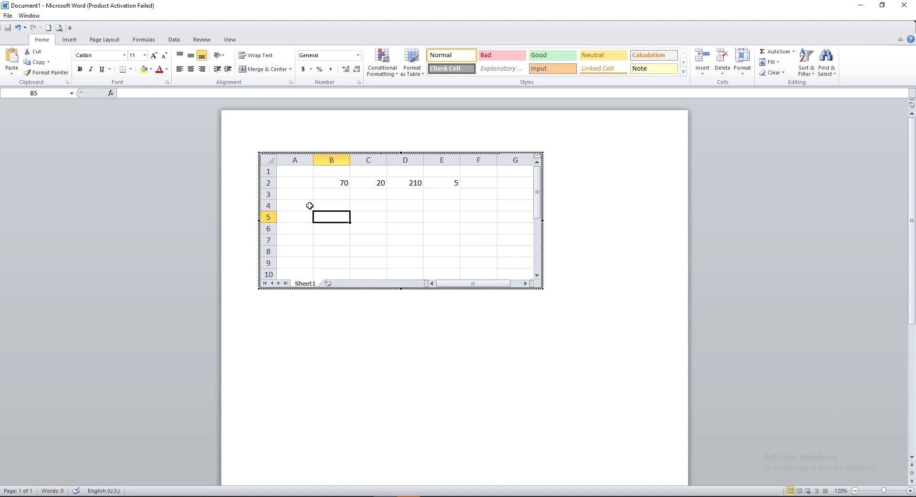
Step: Enter "jan" in cell A4 and keep that cell selected
left_click(296, 206)
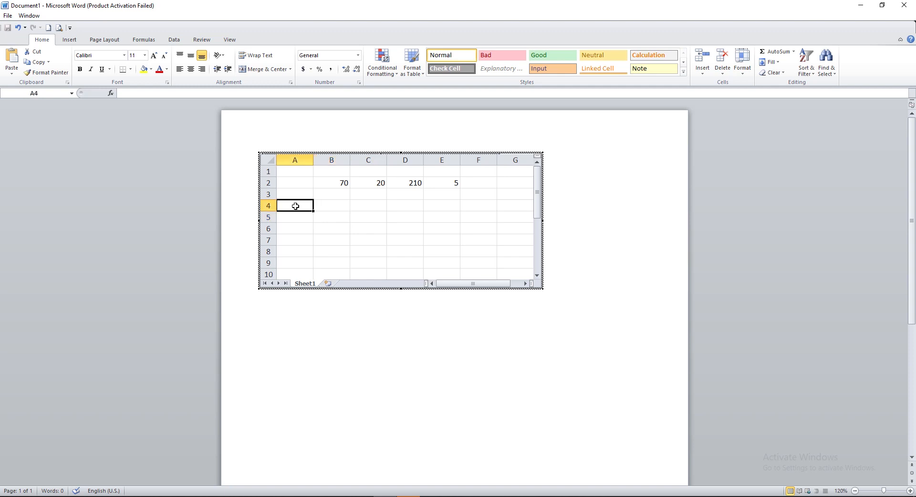
type("jan")
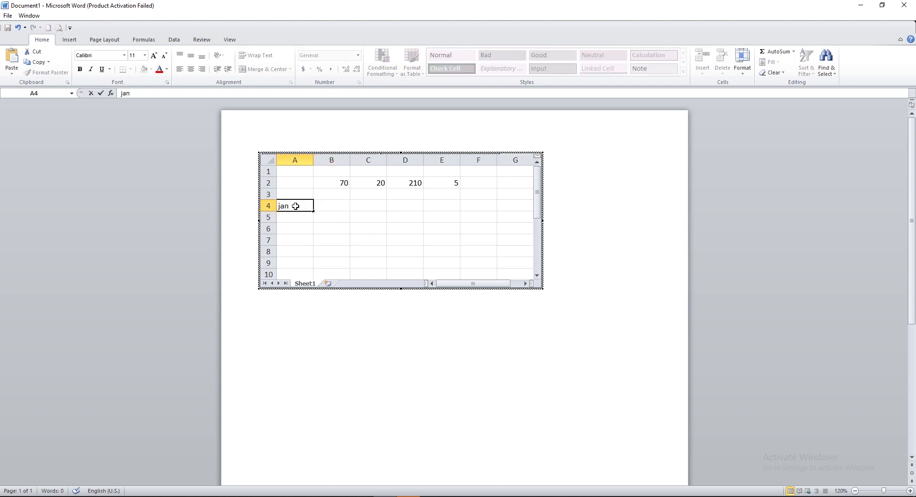
left_click(315, 227)
left_click(303, 207)
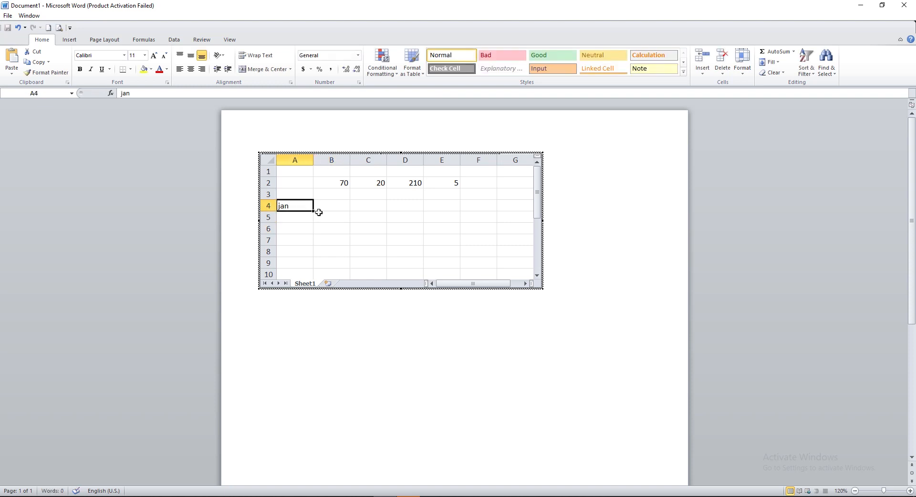
Step: Extend the month series from cell A4 across to F4, filling "feb" through "jun"
left_click_drag(312, 211, 498, 212)
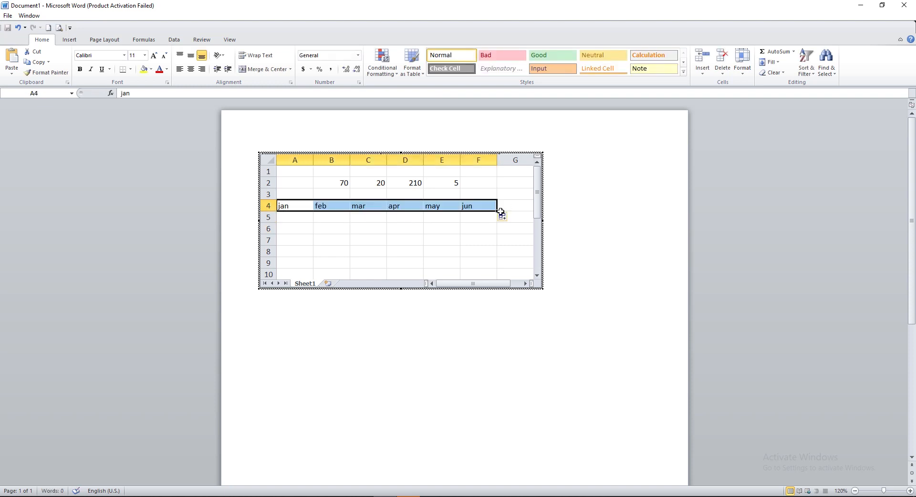
left_click(371, 229)
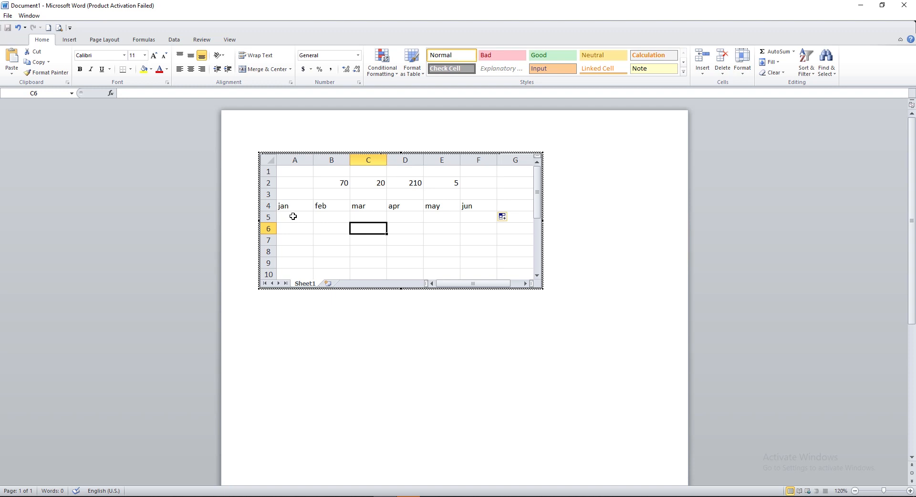
Step: Clear the month names from A4:F4 and the formula results from row 2, leaving an empty sheet
left_click_drag(283, 208, 488, 209)
key("BackSpace")
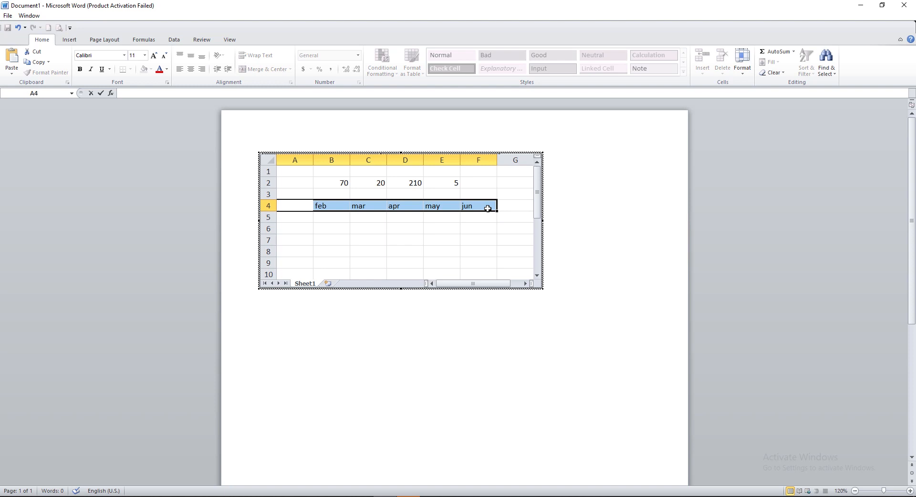
left_click(476, 231)
left_click_drag(477, 207, 477, 188)
key("Delete")
left_click(368, 239)
key("Delete")
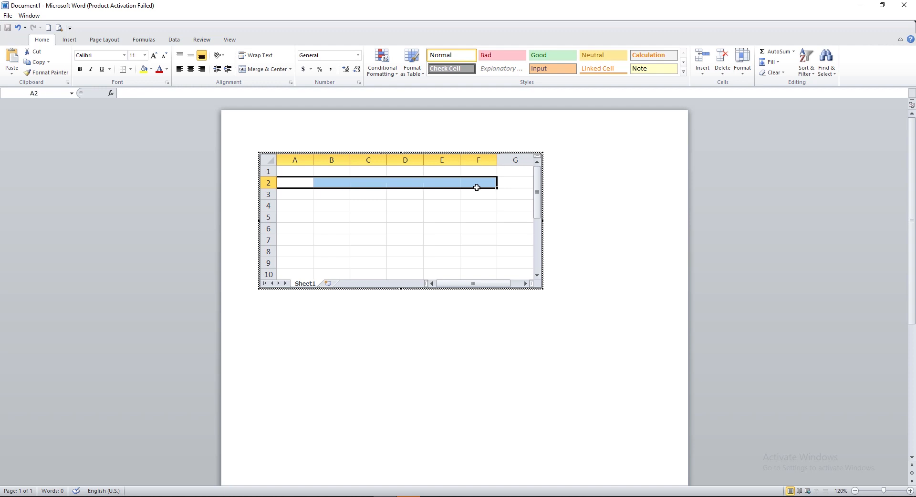
left_click(360, 207)
left_click(360, 191)
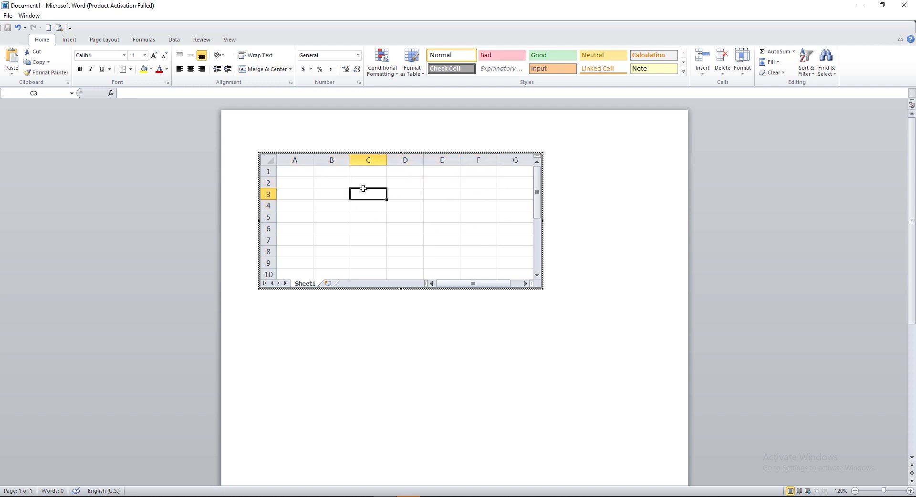
Step: Format the empty range A2:F2 as a table with the light blue style that has a solid header row, without marking existing headers
left_click(305, 184)
left_click_drag(306, 184, 466, 183)
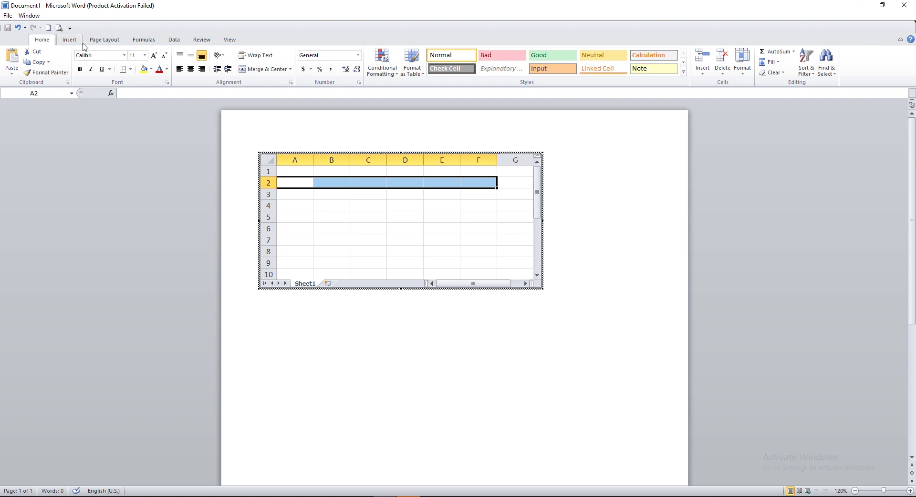
left_click(398, 72)
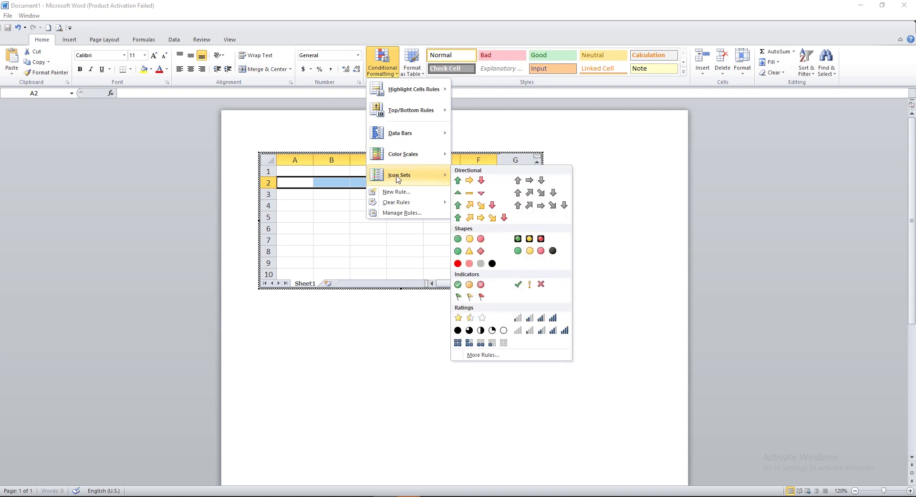
mouse_move(405, 140)
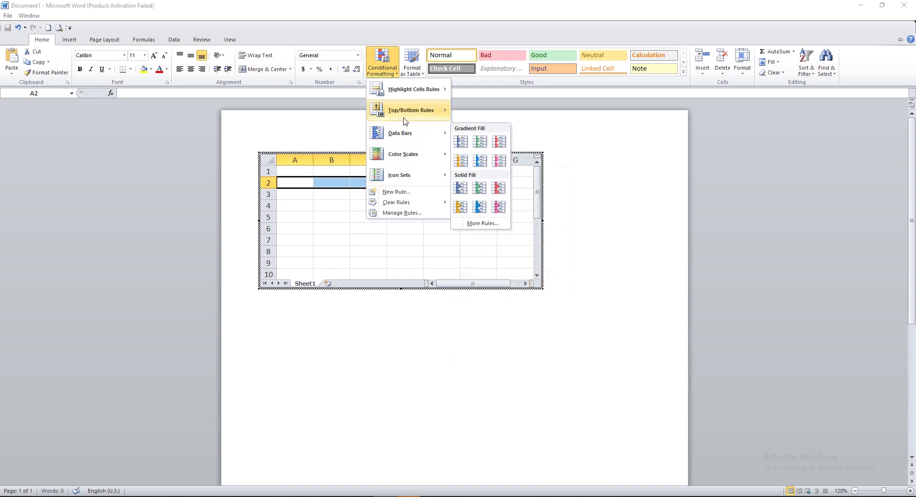
left_click(422, 71)
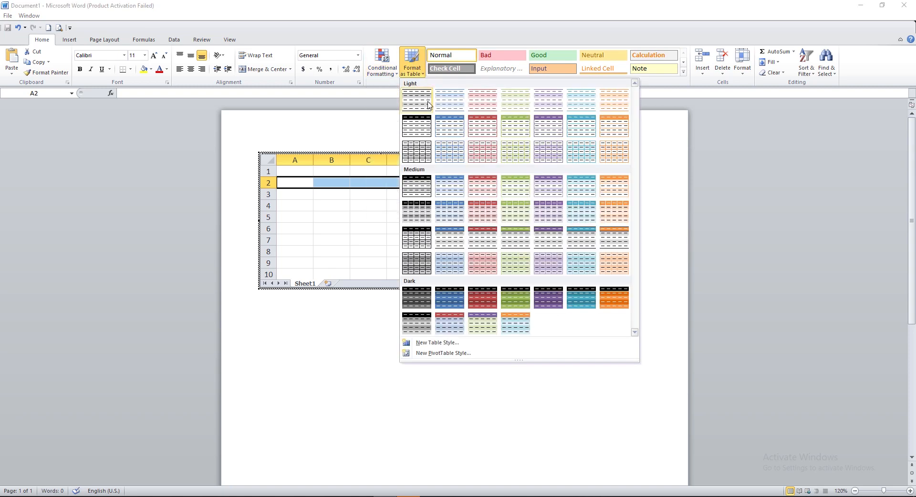
left_click(453, 123)
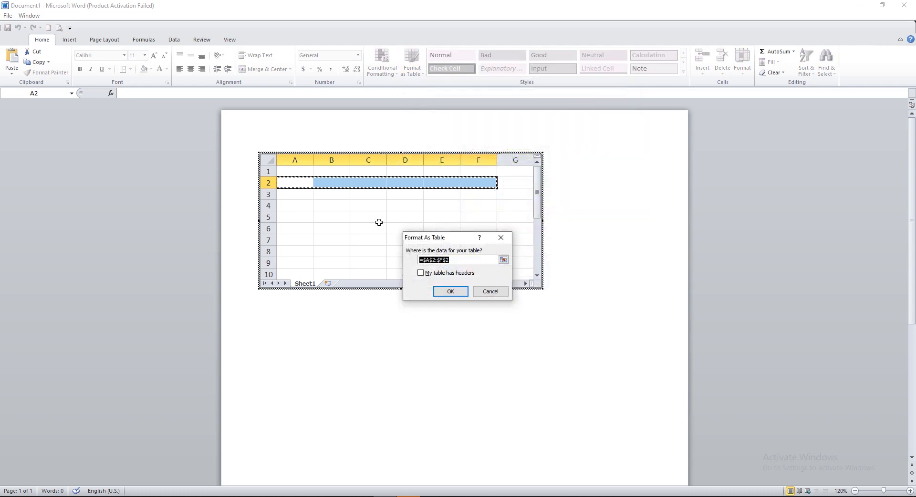
left_click(454, 291)
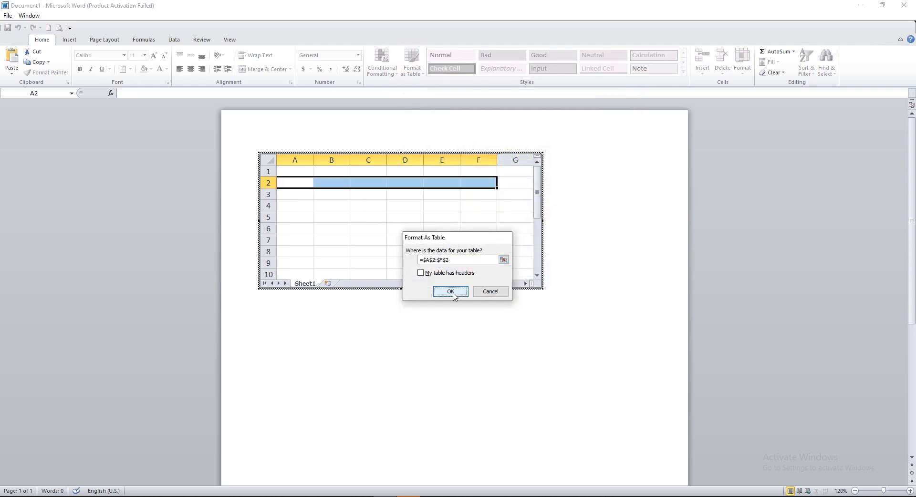
left_click(299, 205)
left_click(324, 195)
left_click(419, 196)
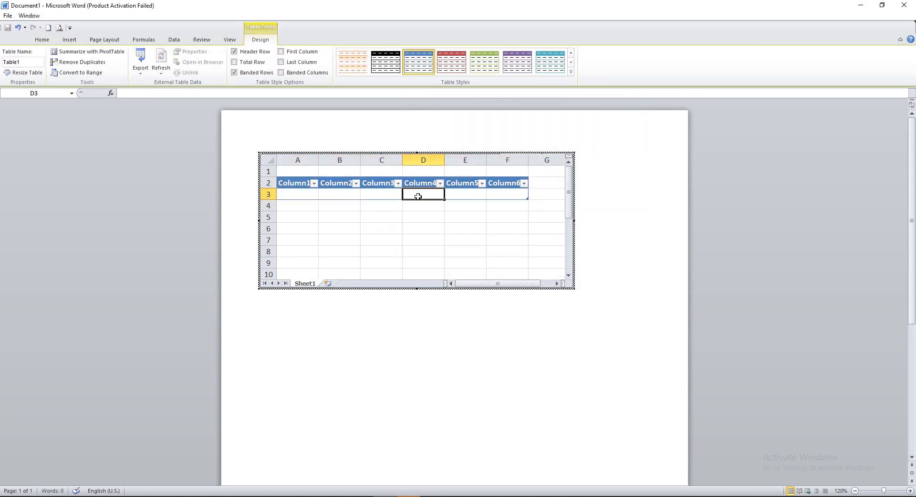
left_click(497, 196)
left_click(305, 194)
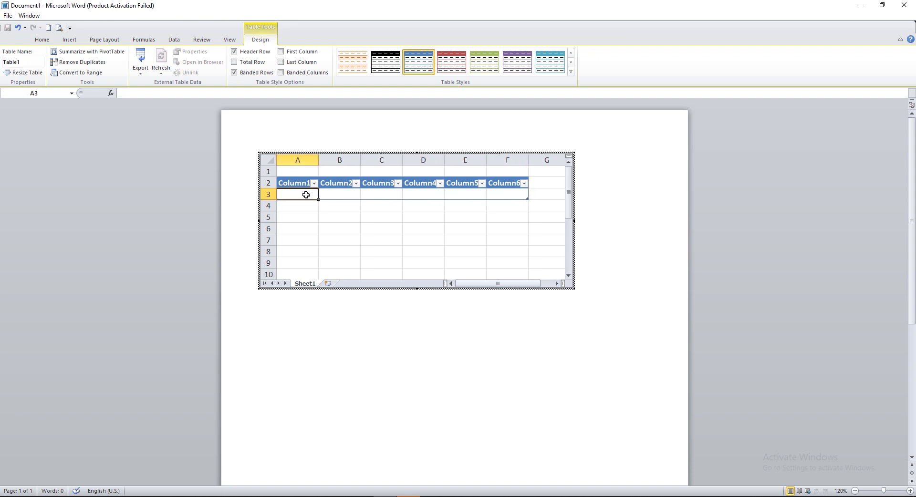
left_click(407, 203)
left_click(361, 228)
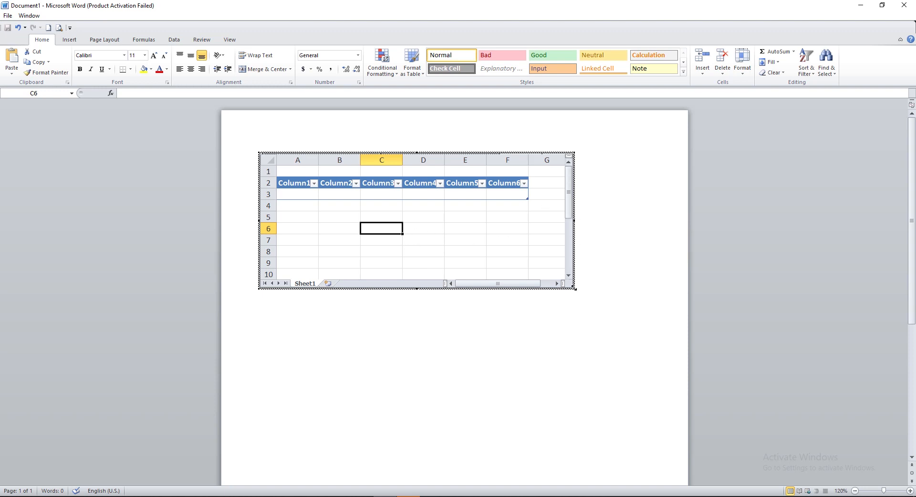
Step: Enlarge the embedded spreadsheet's frame to show columns A to I and rows 1 to 12, and try extending its upper-left corner outward
left_click_drag(575, 288, 643, 313)
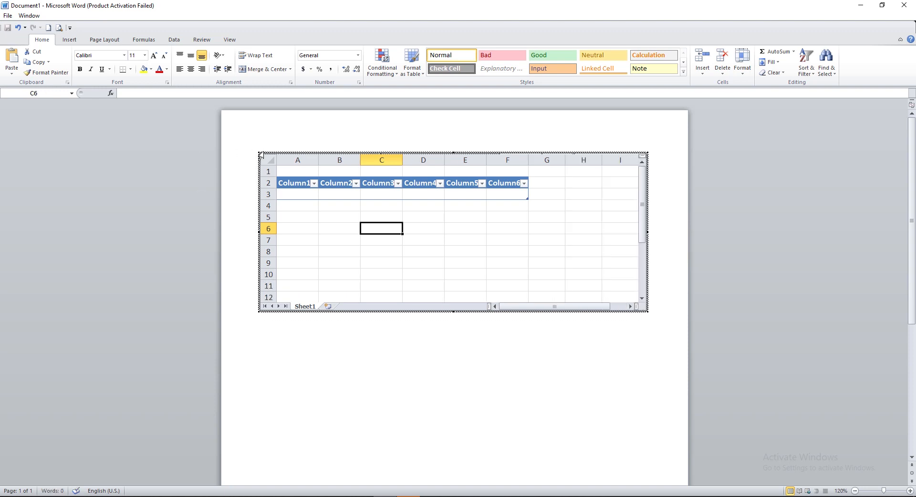
left_click_drag(258, 153, 232, 135)
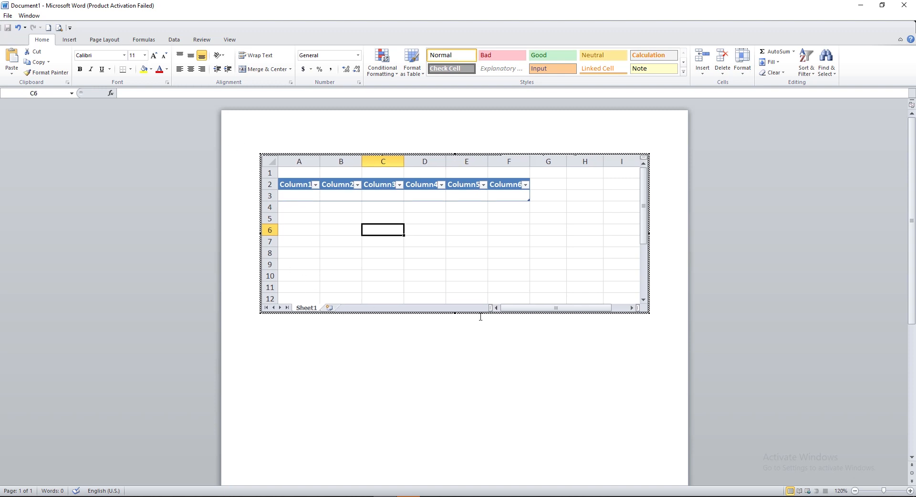